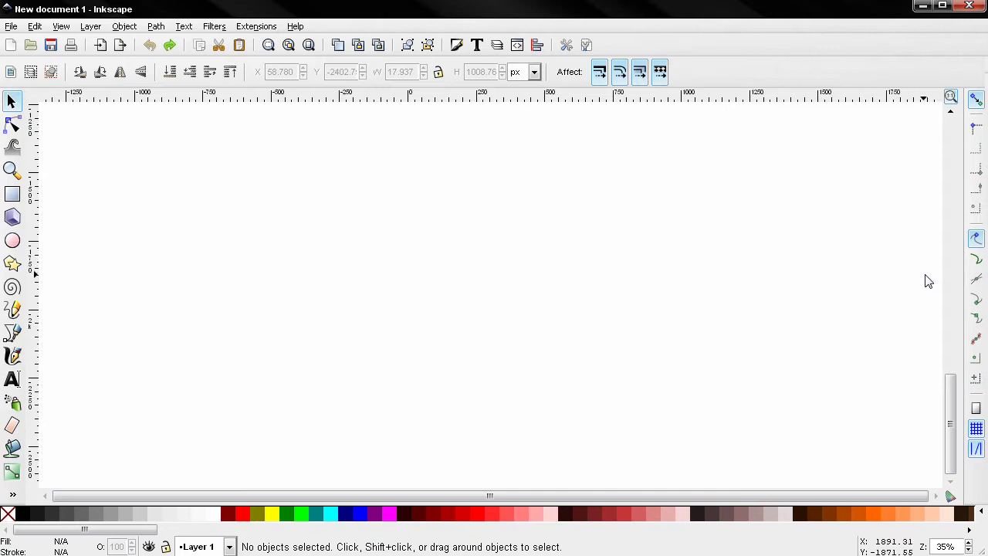
# Enable snapping to paths while keeping node and handle snapping on.
pyautogui.click(975, 239)
pyautogui.click(976, 241)
pyautogui.click(975, 260)
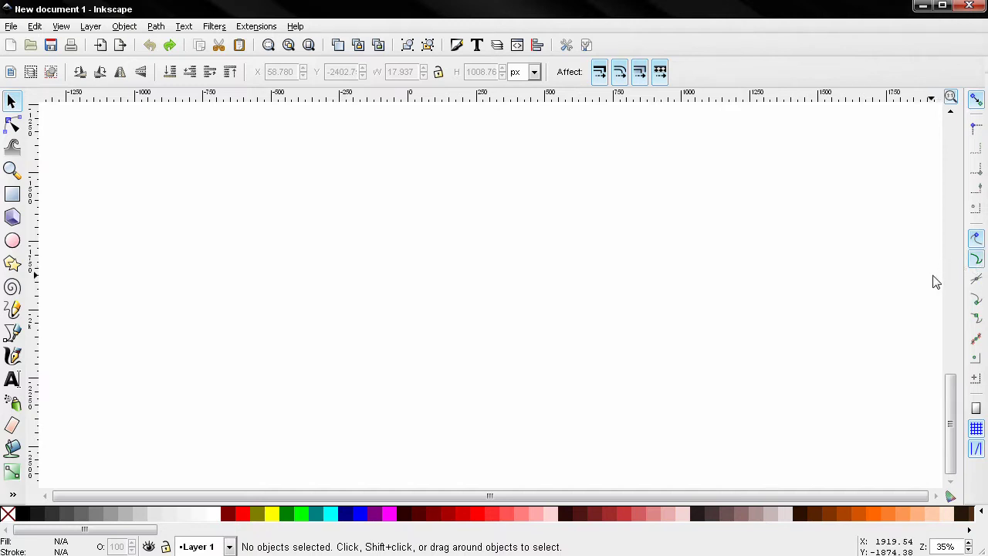
pyautogui.click(974, 260)
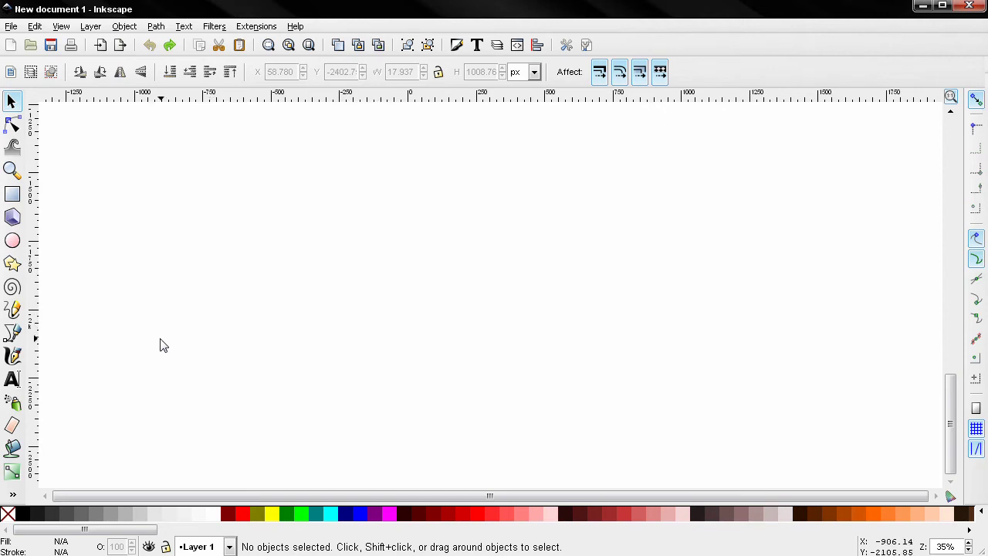
# Draw a straight, nearly horizontal line about 1862 px long across the middle of the canvas with the Bezier tool.
pyautogui.click(13, 332)
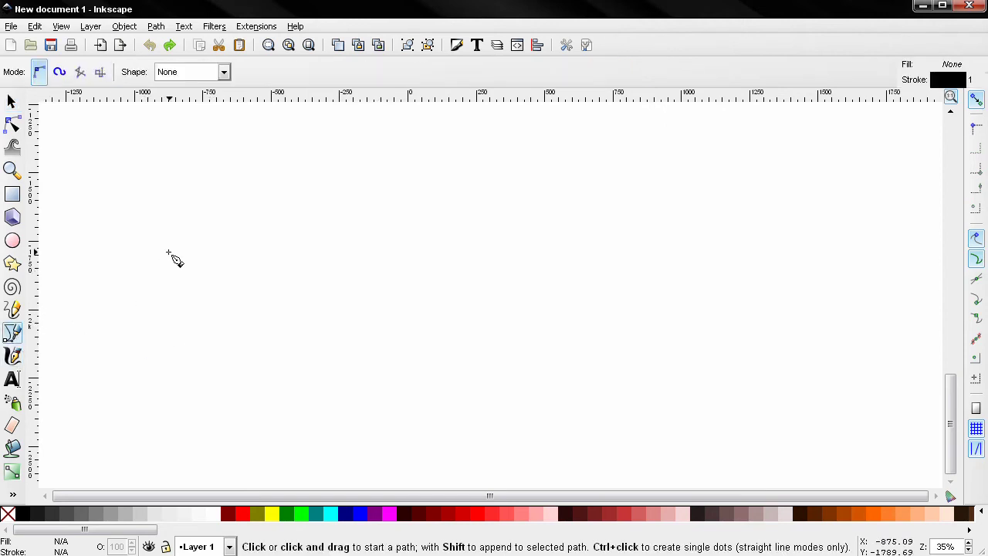
pyautogui.click(148, 276)
pyautogui.click(657, 254)
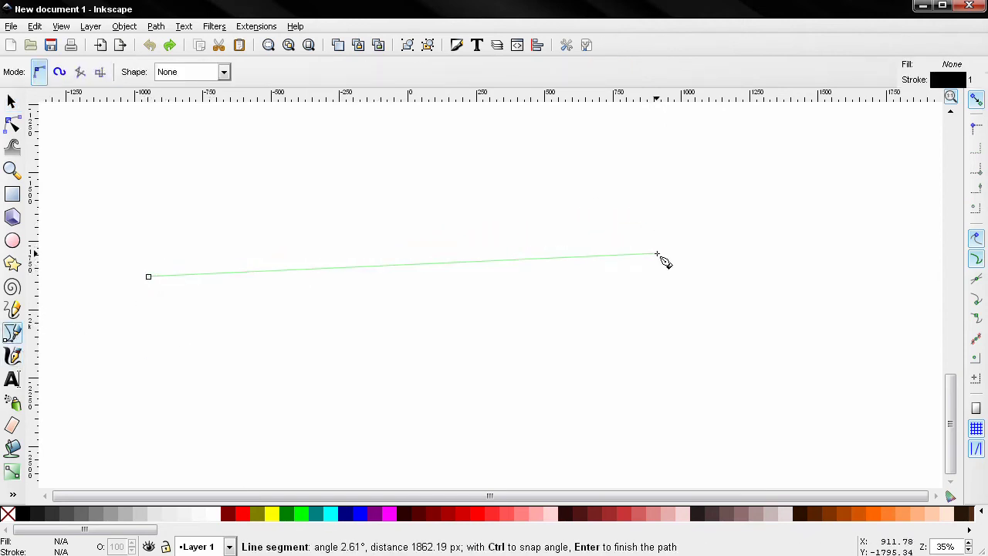
pyautogui.press('Return')
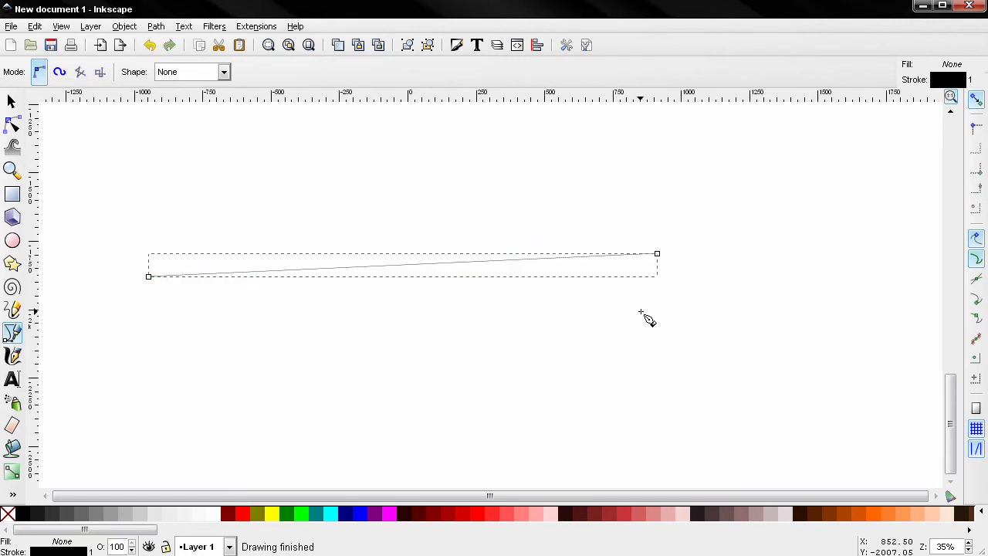
# Draw a second straight, nearly vertical line about 1038 px long that crosses the nearly horizontal one.
pyautogui.click(440, 419)
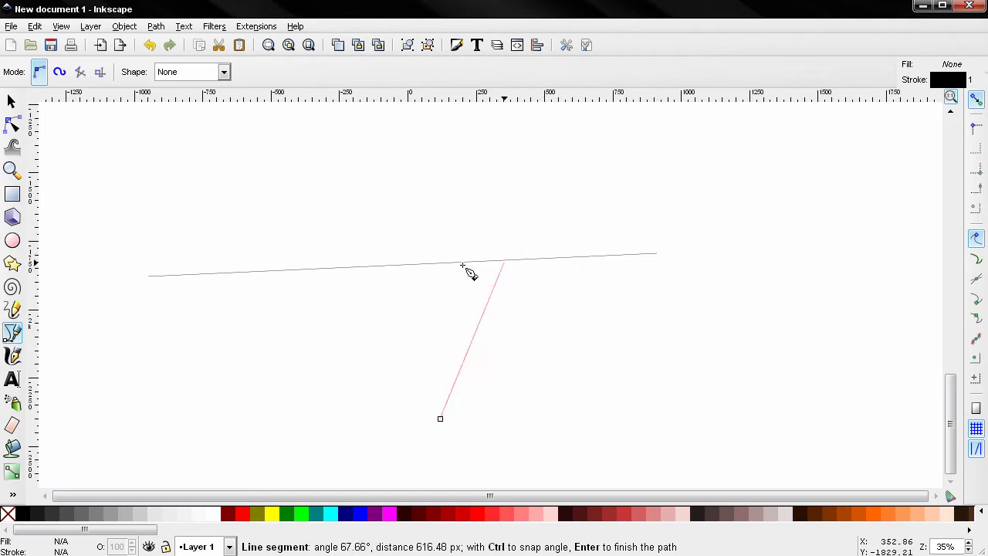
pyautogui.click(423, 137)
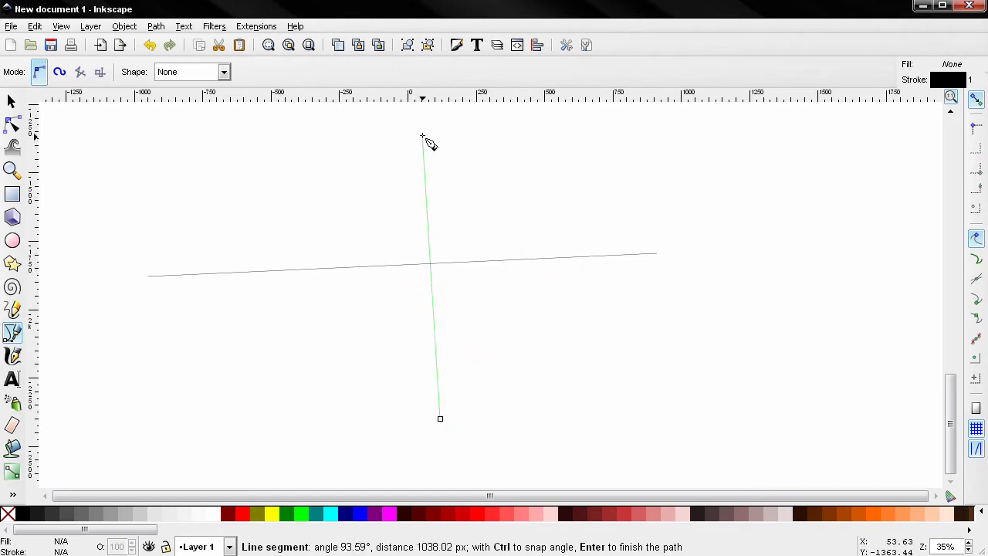
pyautogui.click(423, 137)
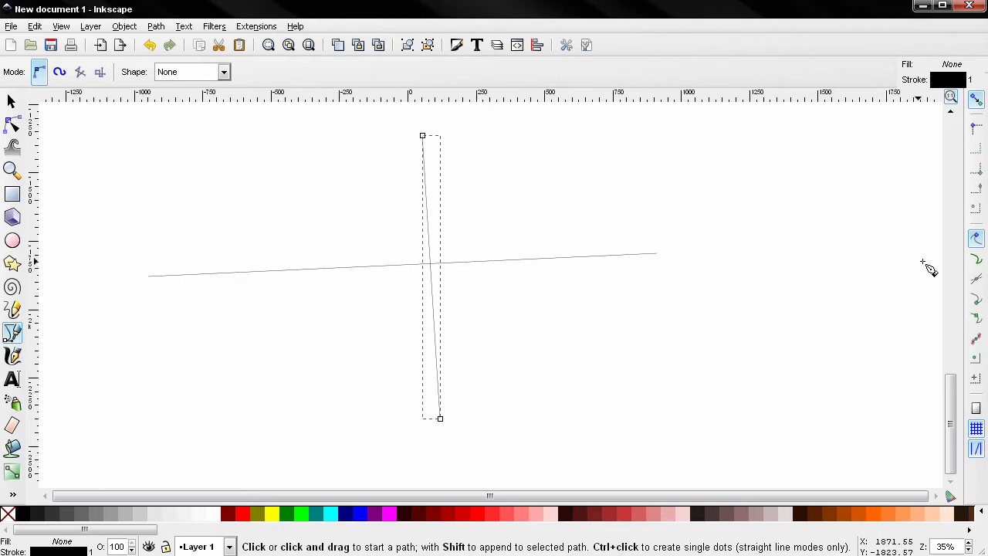
# Try snapping a trial line to the crossing of the two lines using path and path-intersection snapping, and cancel it.
pyautogui.click(976, 259)
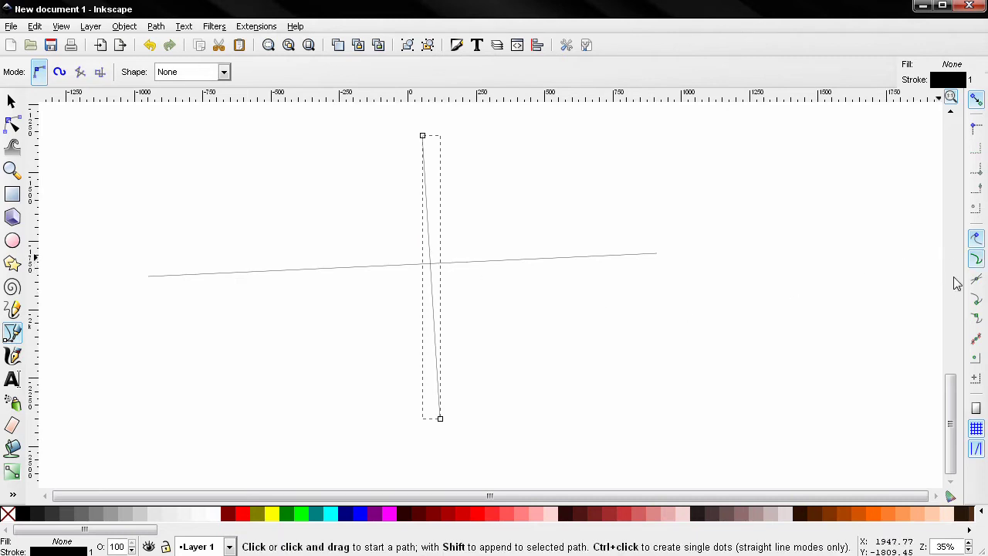
pyautogui.click(975, 279)
pyautogui.click(587, 387)
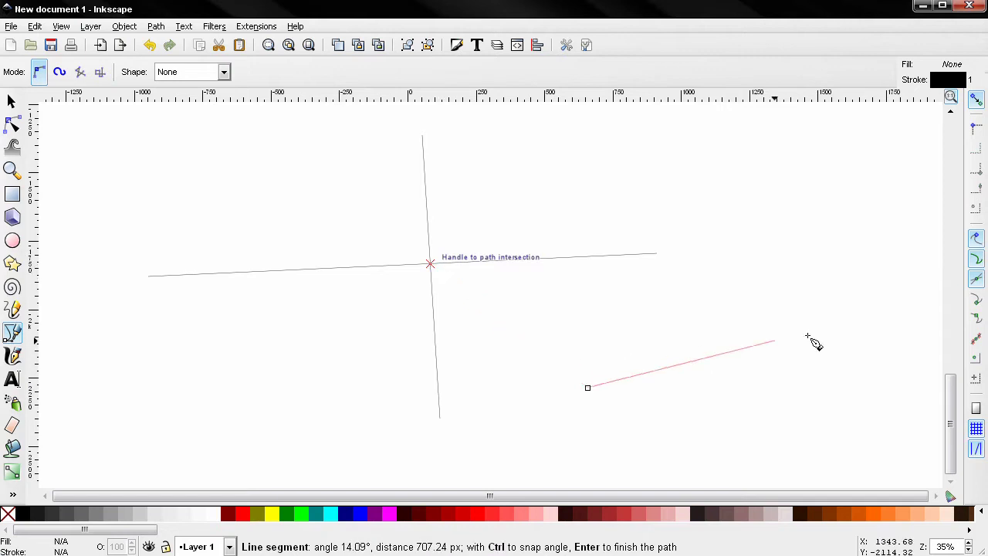
pyautogui.click(975, 260)
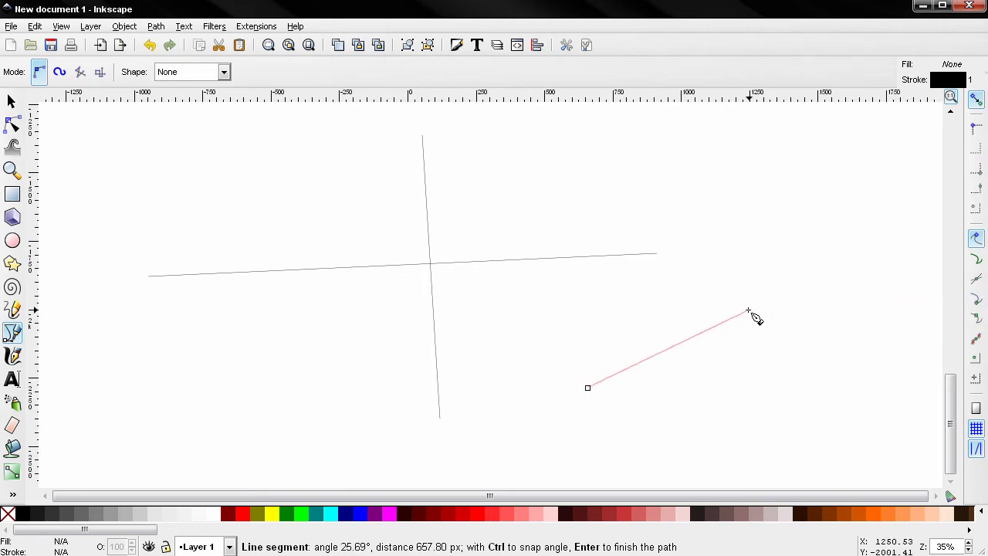
pyautogui.press('Escape')
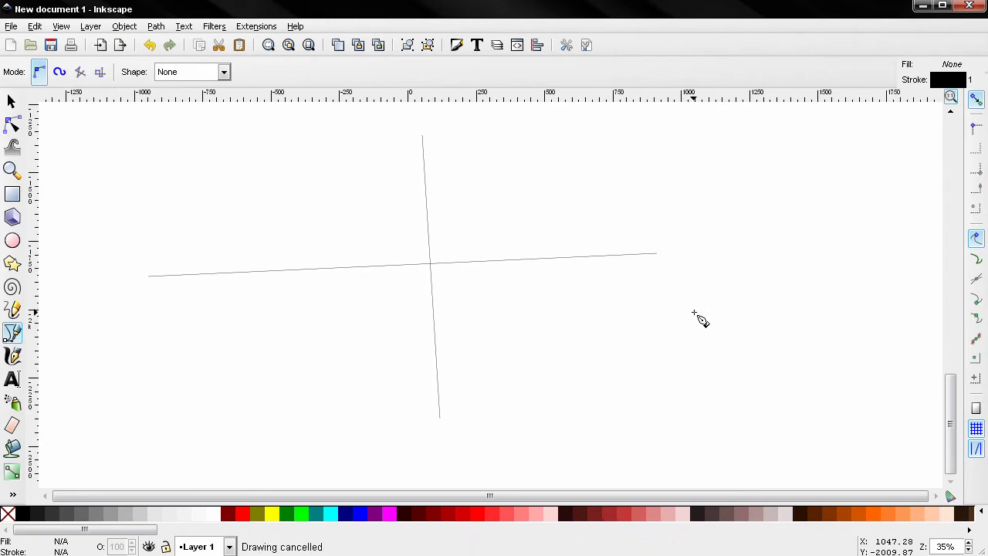
# Try snapping a trial line to the nearly horizontal line's end node with cusp-node snapping enabled, and cancel the line.
pyautogui.click(13, 125)
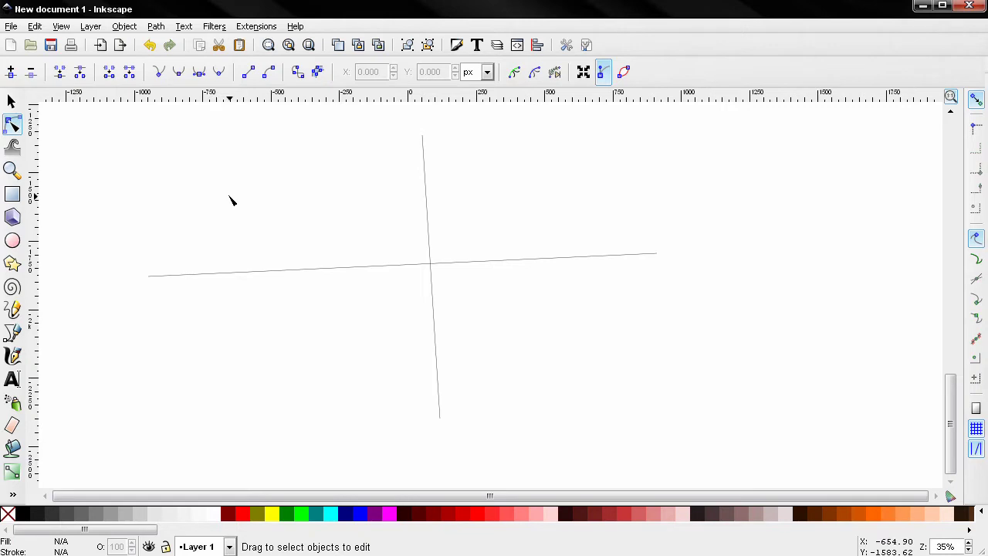
pyautogui.click(214, 273)
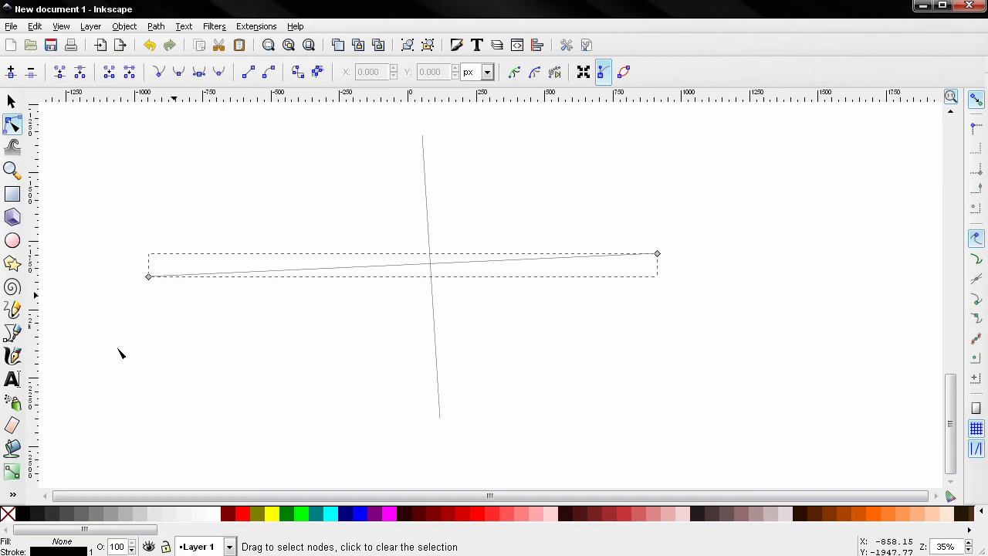
pyautogui.click(12, 333)
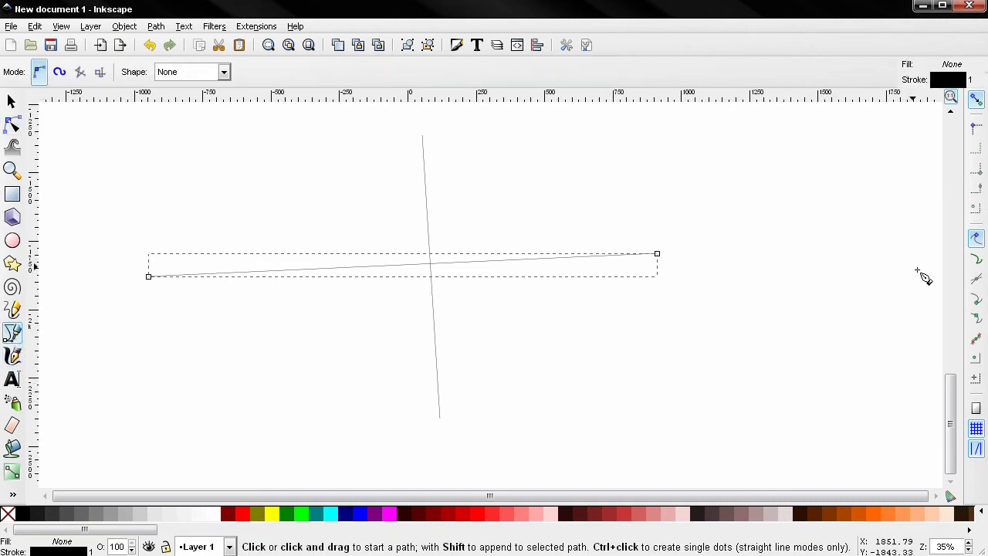
pyautogui.click(975, 300)
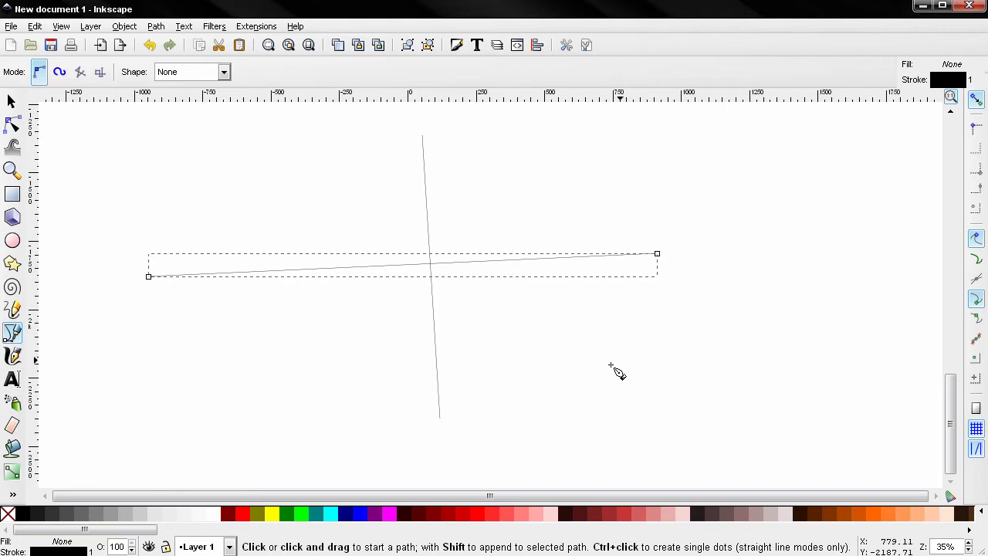
pyautogui.click(550, 377)
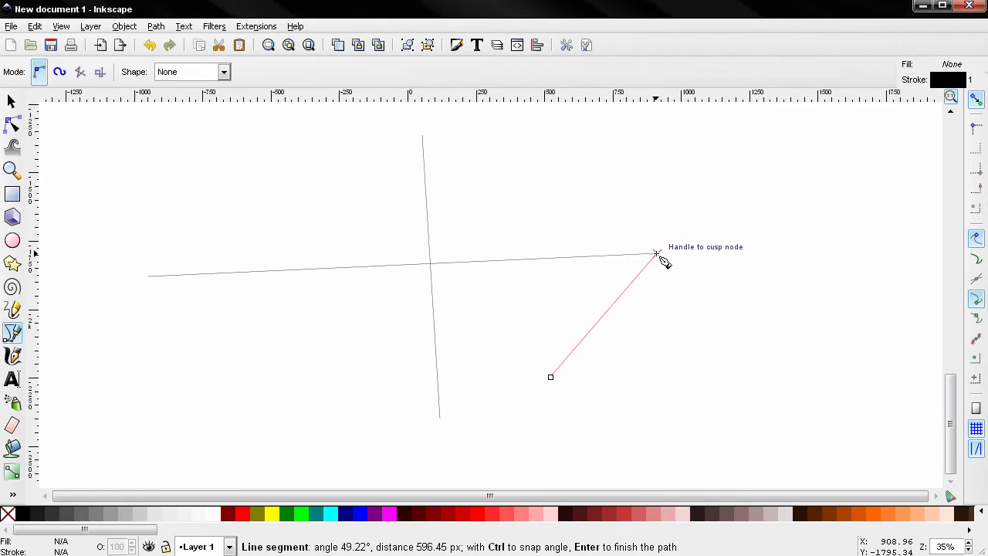
pyautogui.press('Escape')
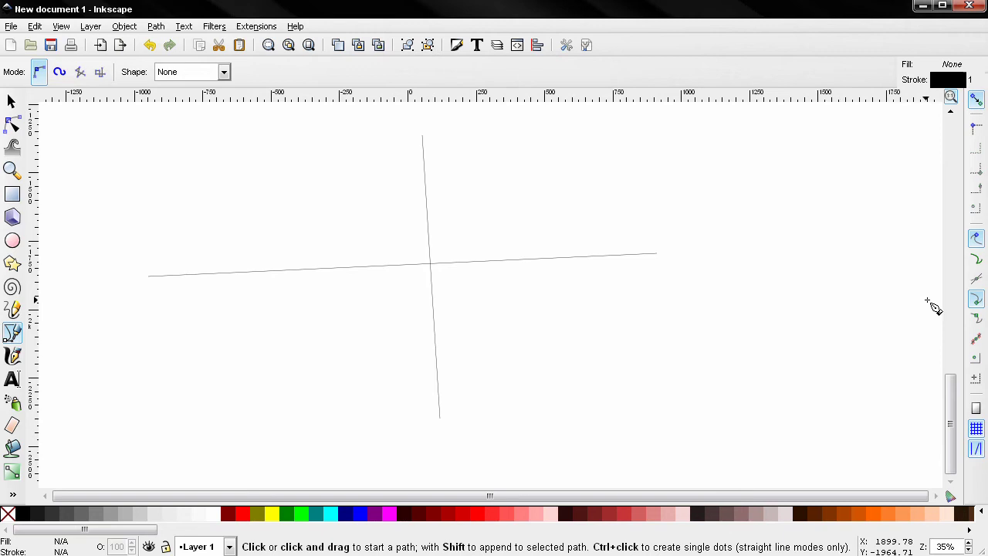
# Enable smooth-node snapping, and insert a smooth node midway between the nearly horizontal line's two end nodes.
pyautogui.click(975, 319)
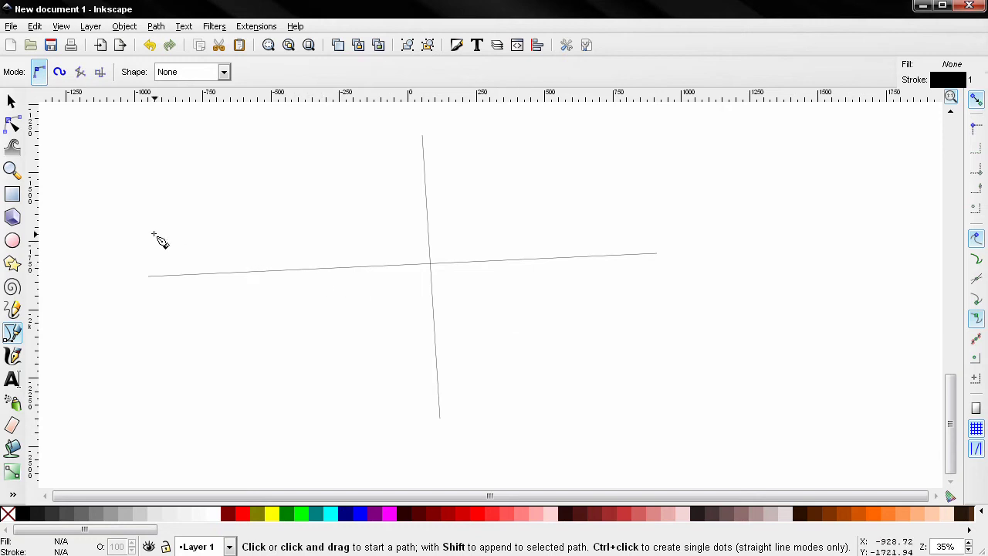
pyautogui.click(13, 125)
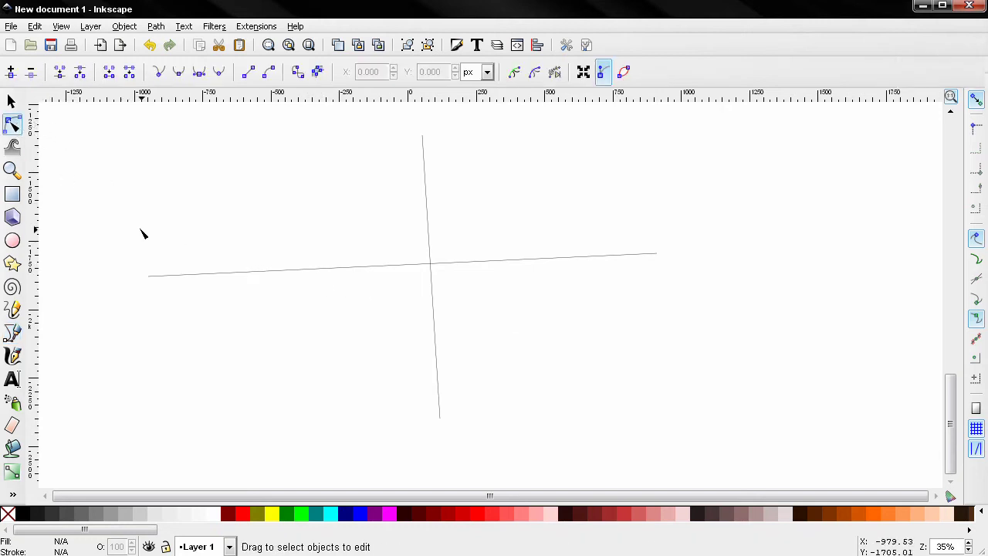
pyautogui.click(210, 274)
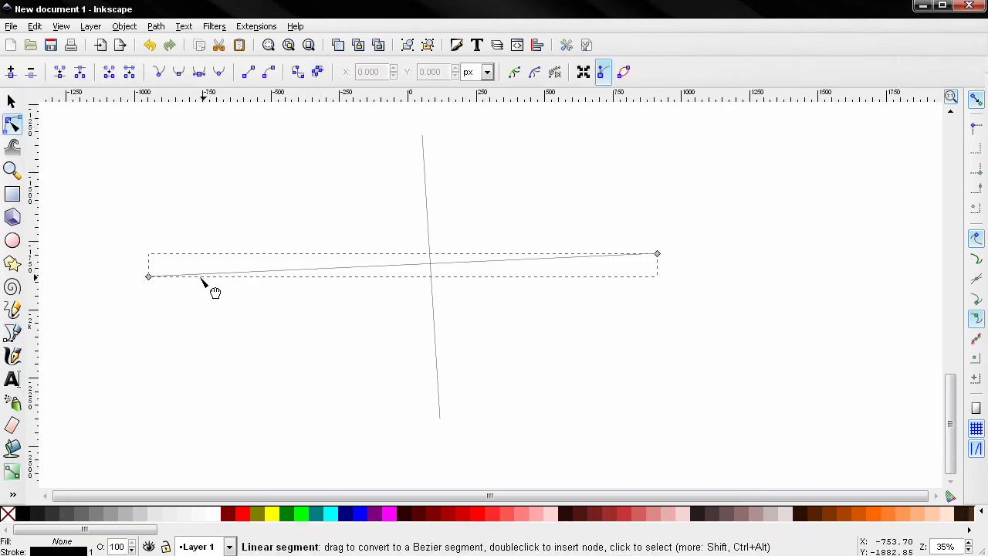
pyautogui.moveTo(98, 196); pyautogui.dragTo(692, 327)
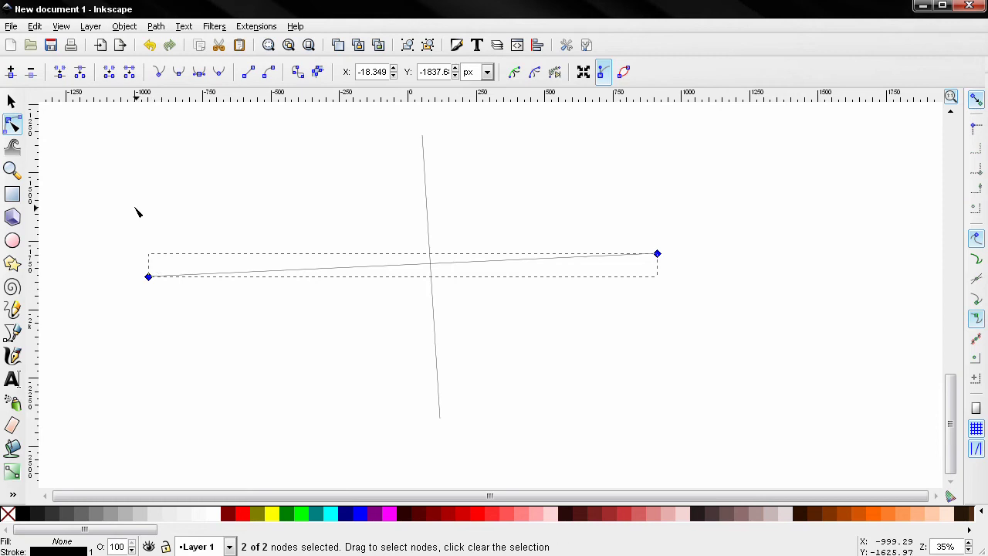
pyautogui.click(12, 73)
pyautogui.click(403, 266)
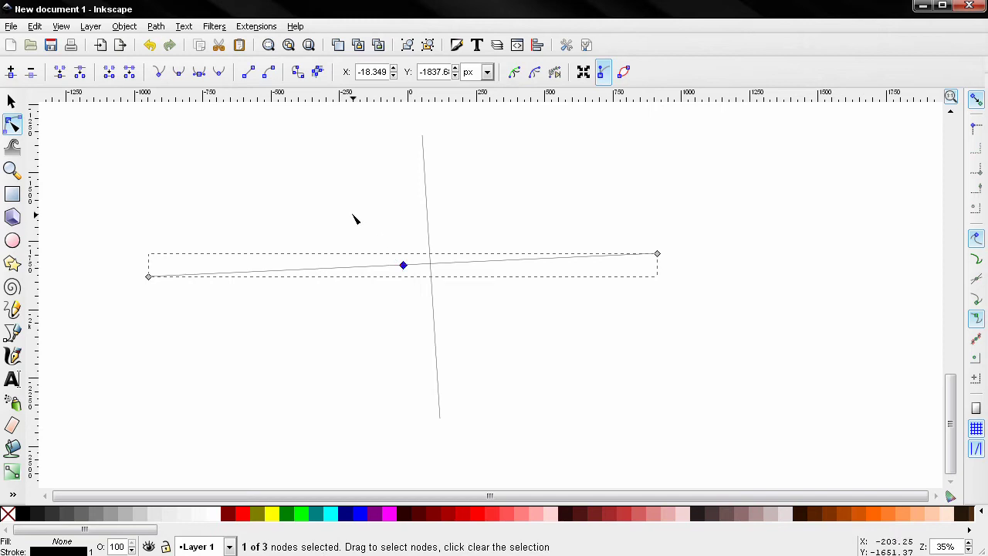
pyautogui.click(179, 72)
# Try snapping trial lines to the smooth node on the nearly horizontal line, cancelling them and turning smooth-node snapping off.
pyautogui.click(12, 334)
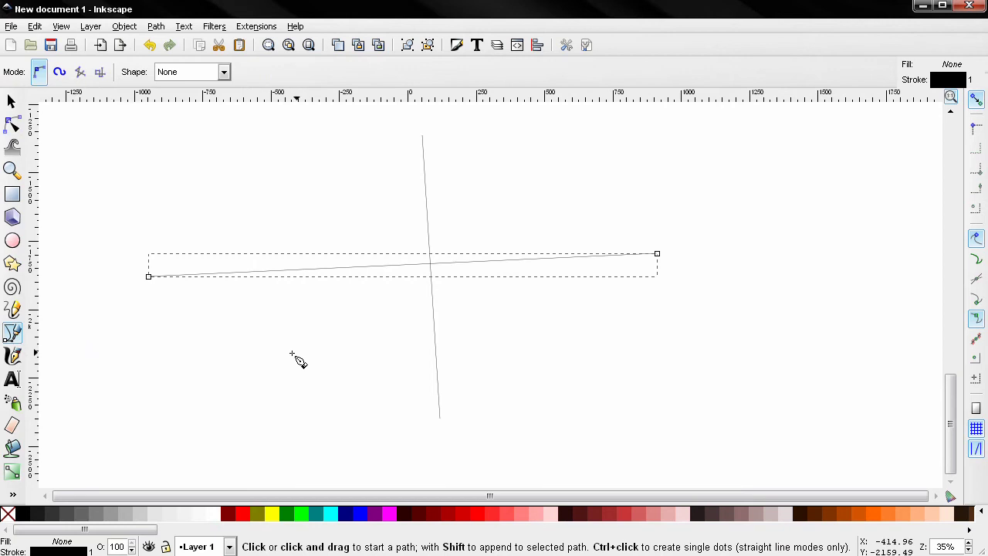
pyautogui.click(342, 372)
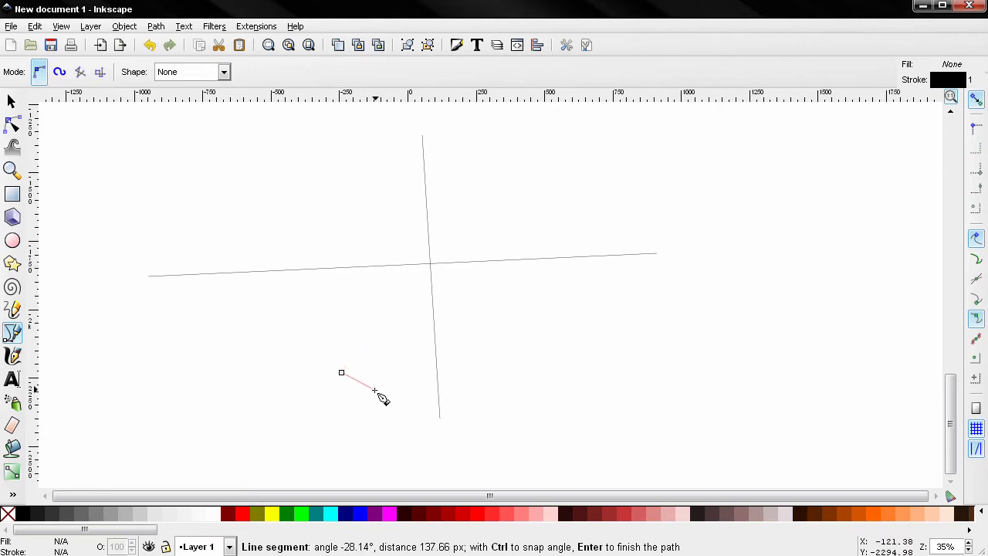
pyautogui.press('Escape')
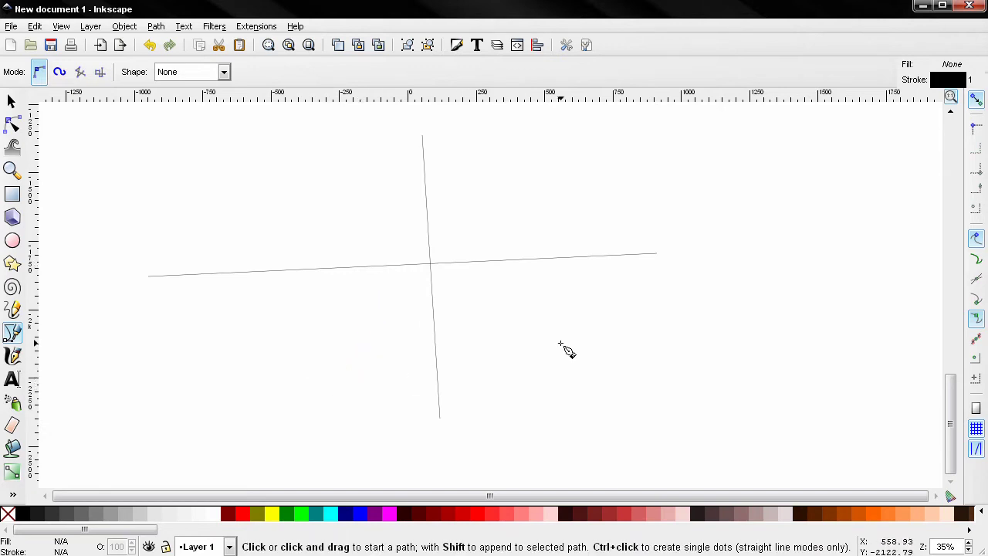
pyautogui.click(329, 362)
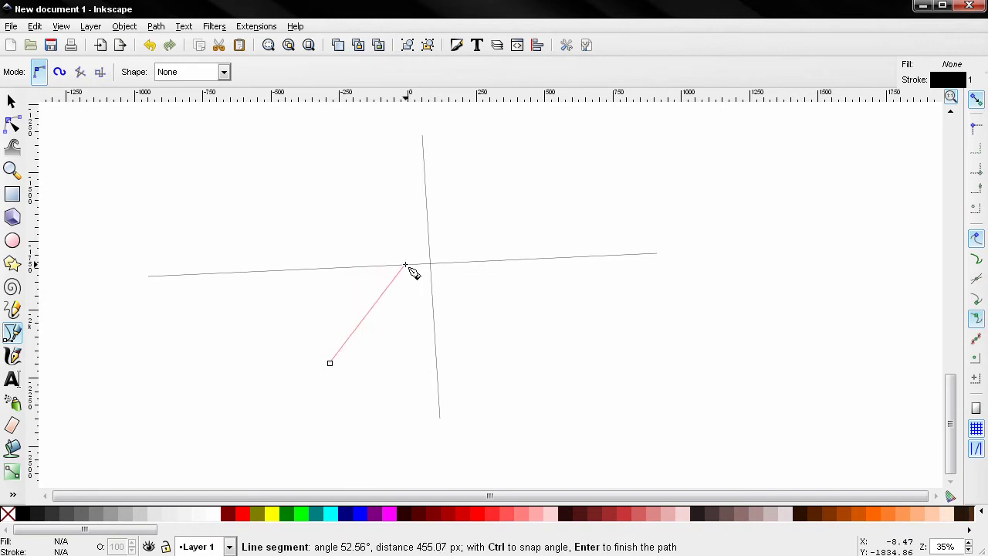
pyautogui.click(976, 303)
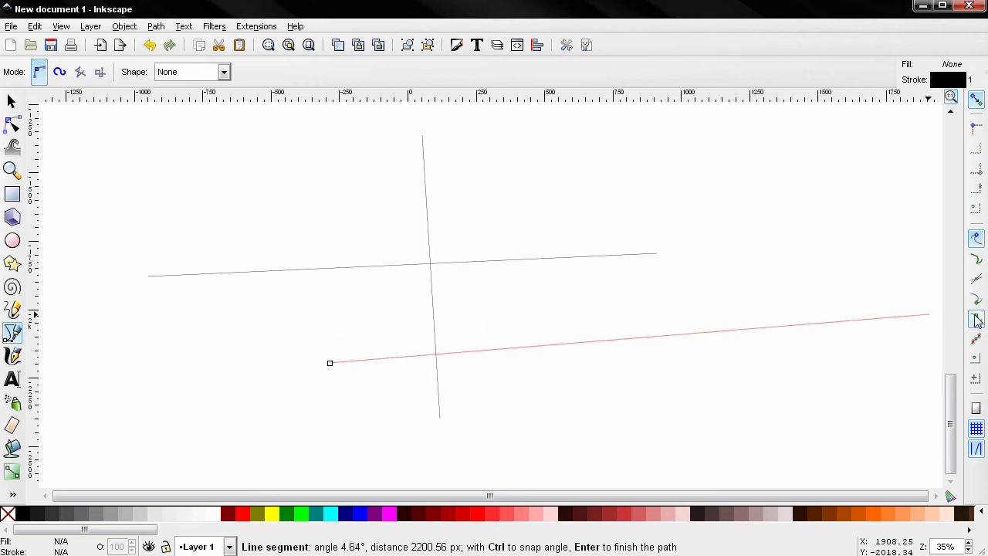
pyautogui.press('Escape')
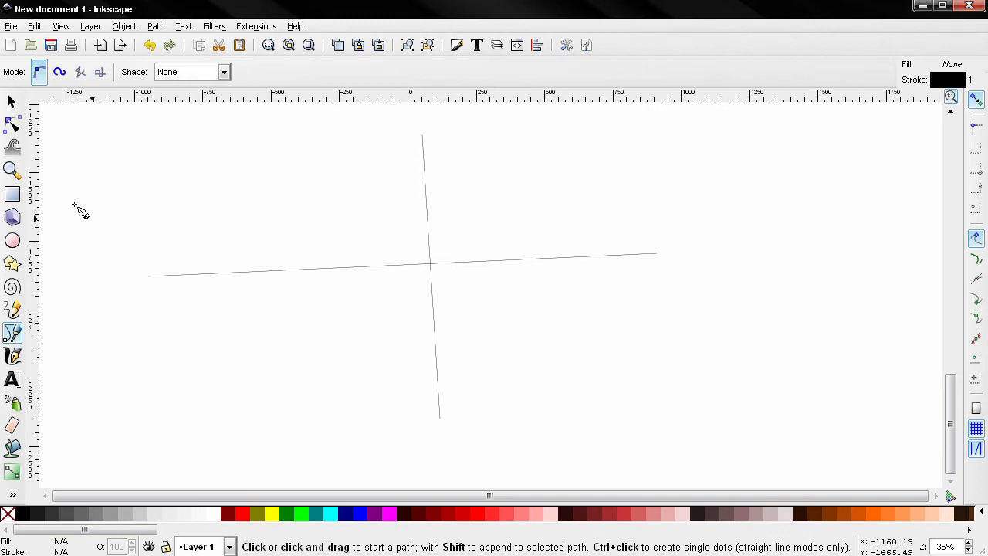
# Try a trial line with snapping to line-segment midpoints enabled after checking both lines' nodes, and cancel the line.
pyautogui.click(13, 123)
pyautogui.click(256, 276)
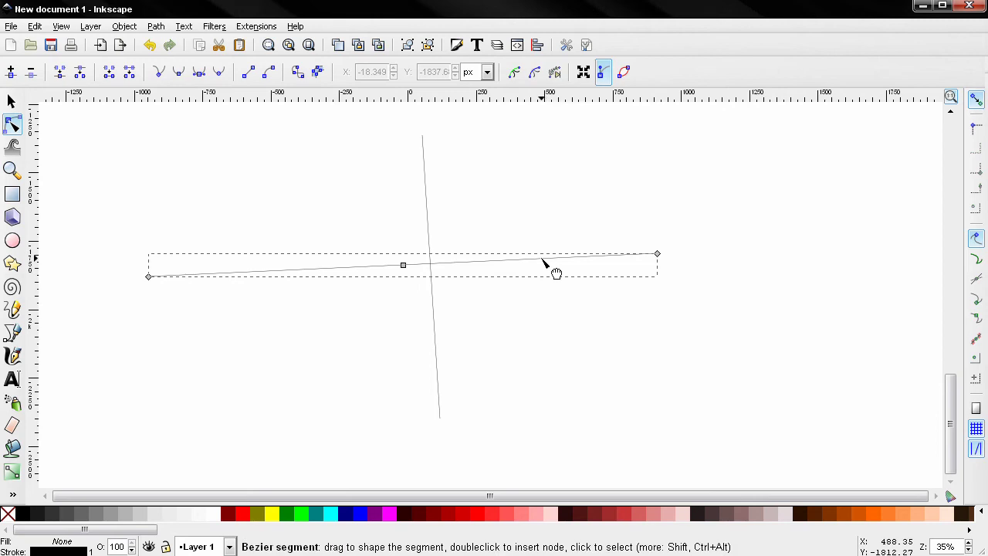
pyautogui.click(439, 329)
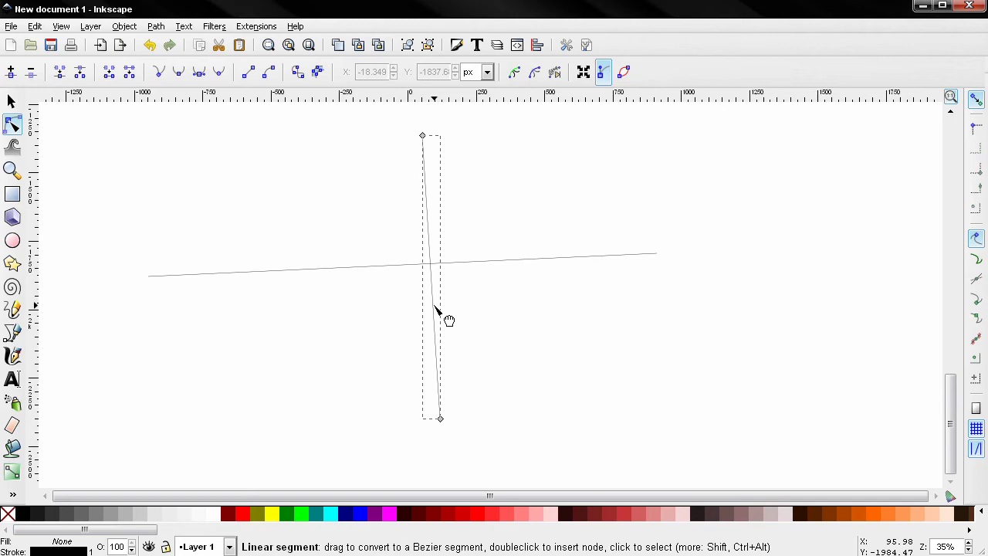
pyautogui.click(13, 333)
pyautogui.click(976, 338)
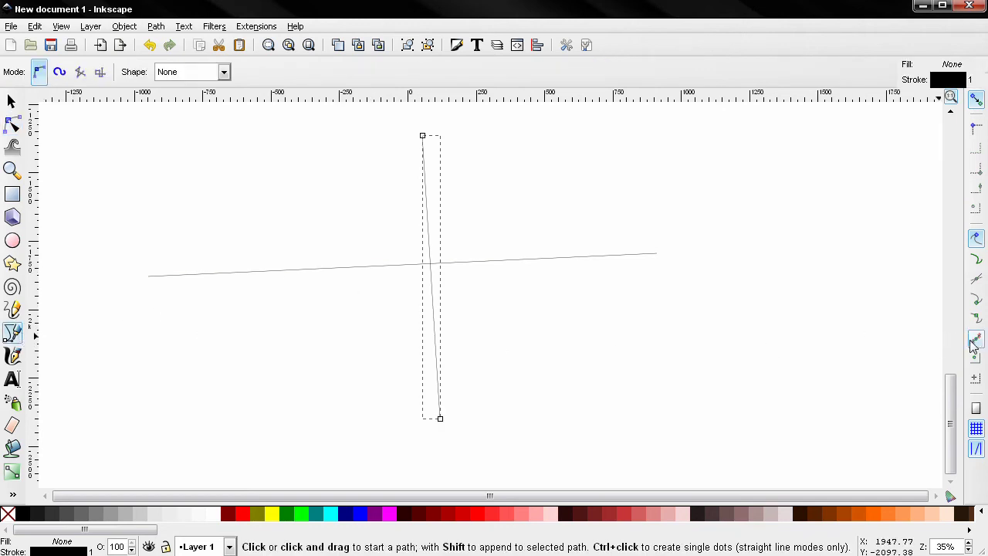
pyautogui.click(553, 400)
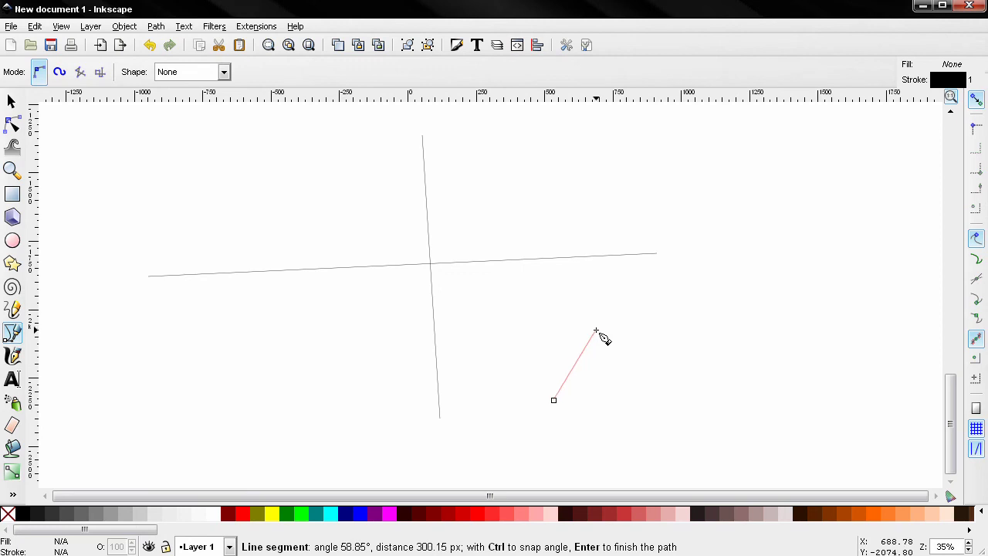
pyautogui.press('Escape')
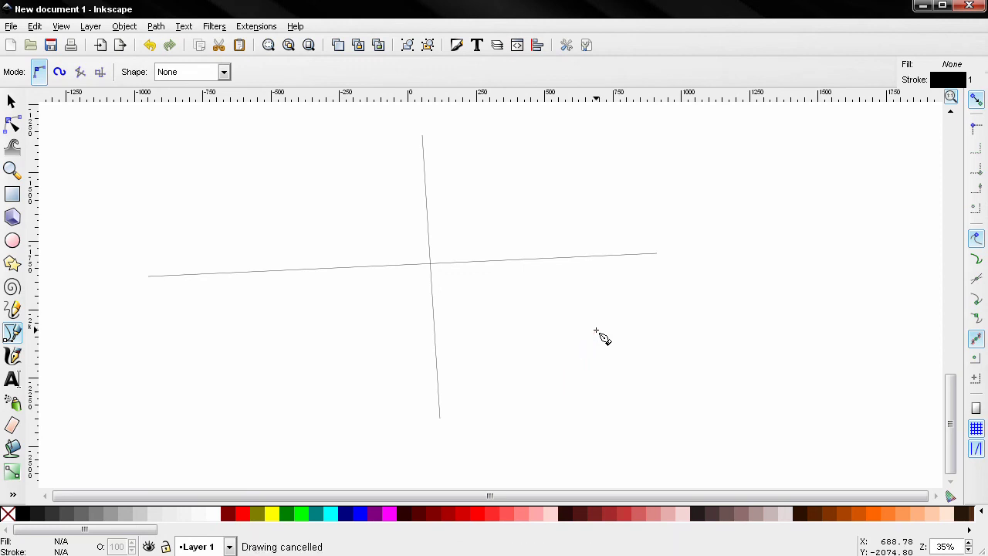
# Switch snapping from line-segment midpoints to object centers, and draw a circle about 517 px wide below the nearly horizontal line's right half.
pyautogui.click(976, 359)
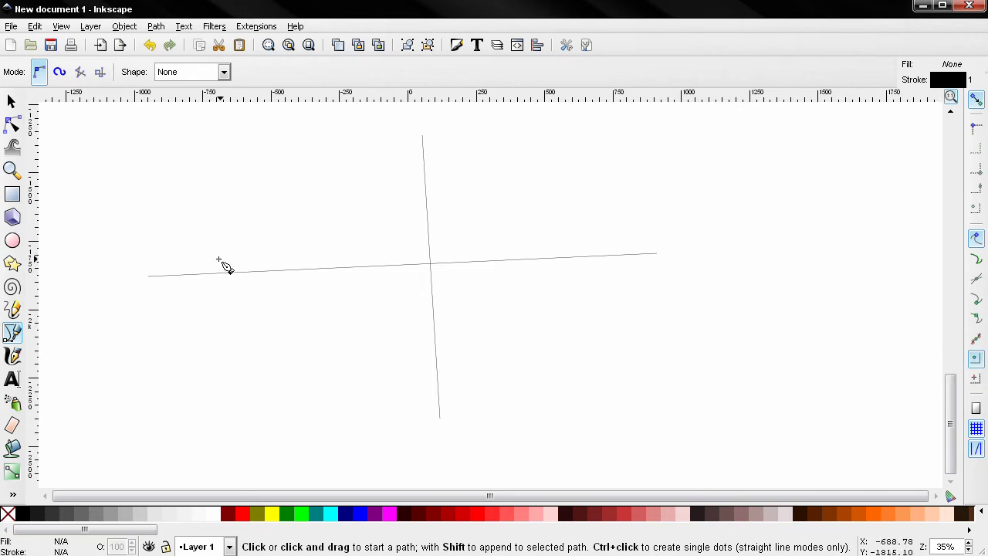
pyautogui.click(11, 241)
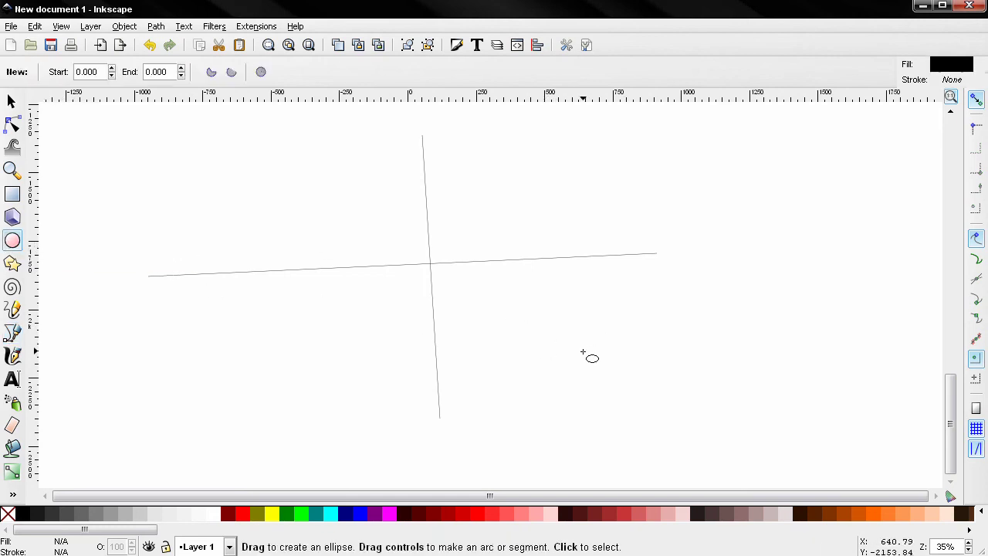
pyautogui.moveTo(493, 309); pyautogui.dragTo(635, 451)
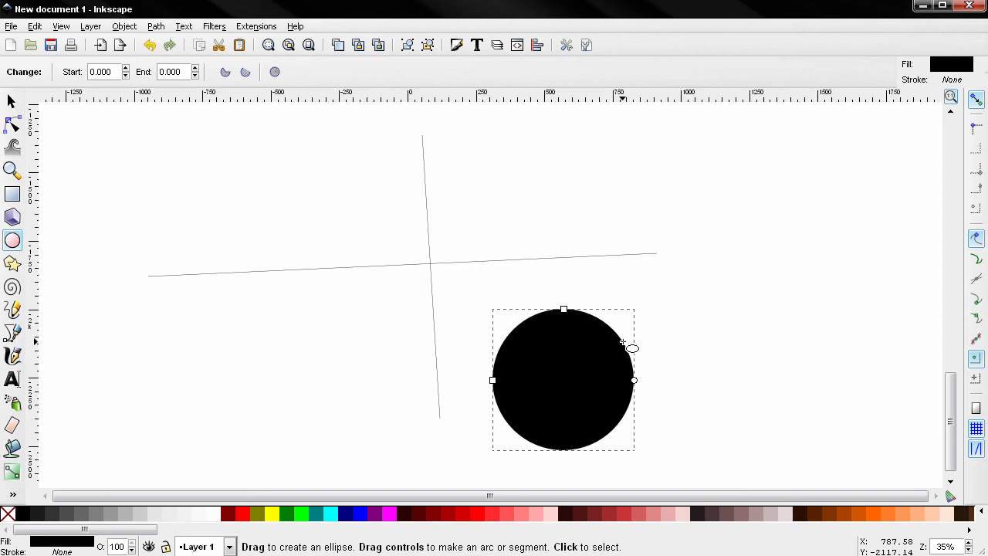
# Try snapping a trial line to the circle with object-center snapping enabled, and cancel the line.
pyautogui.click(12, 332)
pyautogui.click(974, 360)
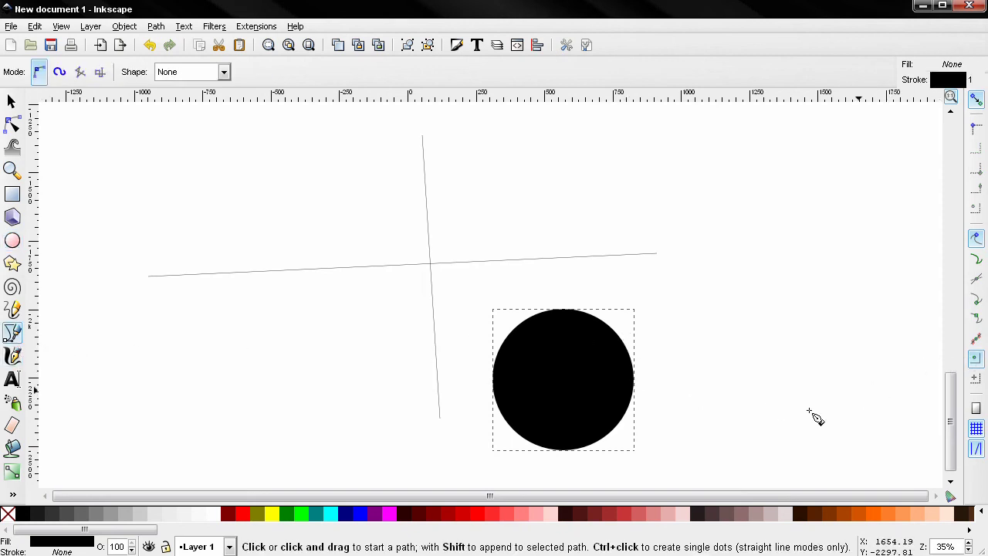
pyautogui.click(727, 428)
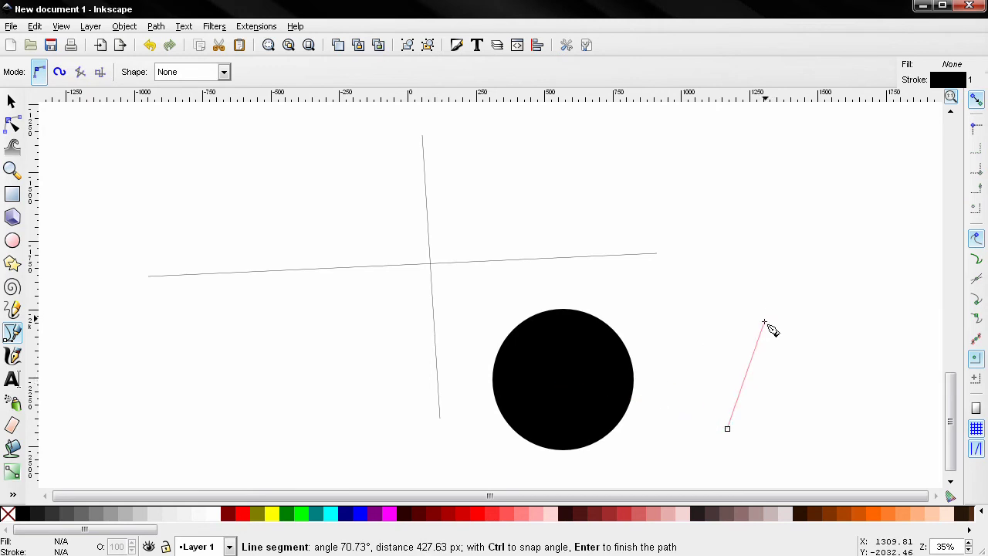
pyautogui.press('Escape')
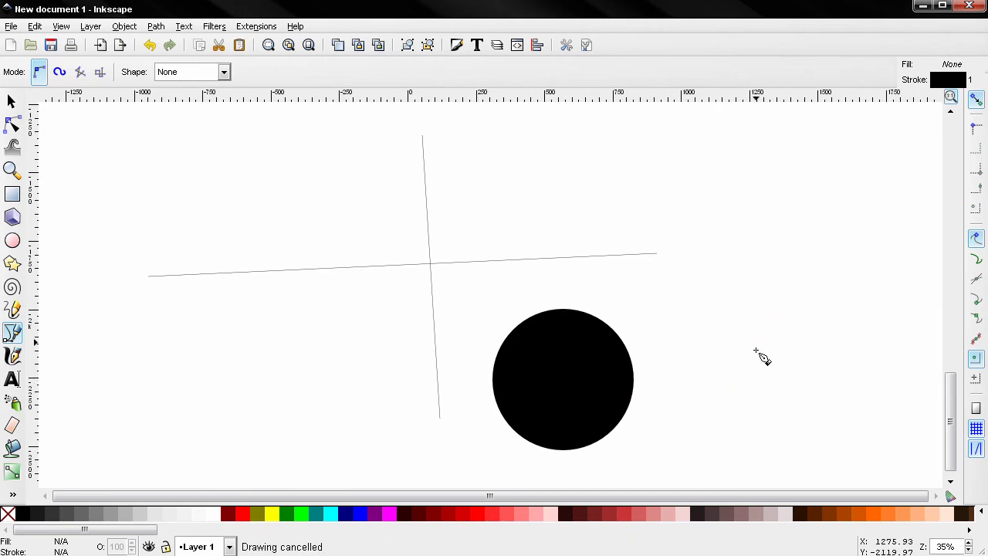
# Switch snapping from object centers to rotation centers, and rotate the circle clockwise about its center.
pyautogui.click(977, 379)
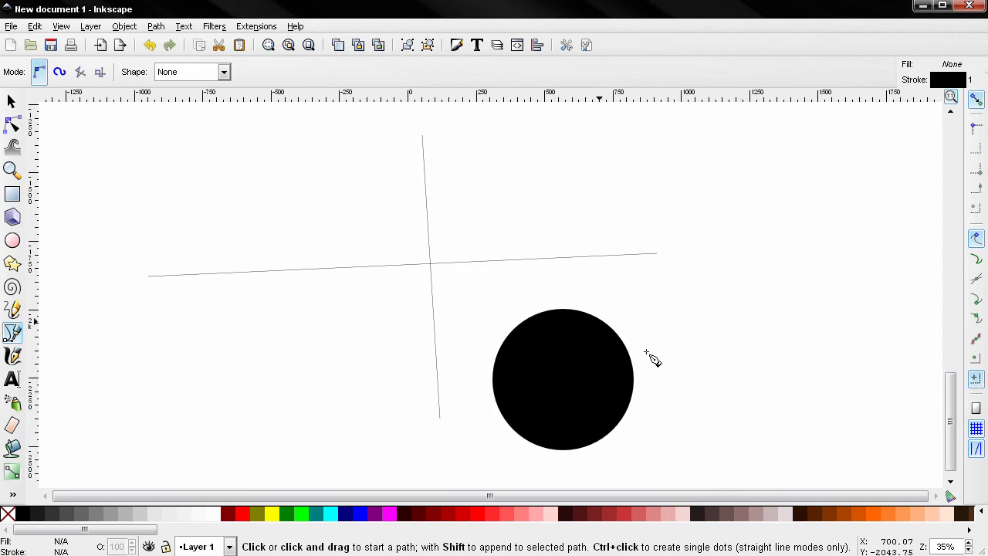
pyautogui.press('s')
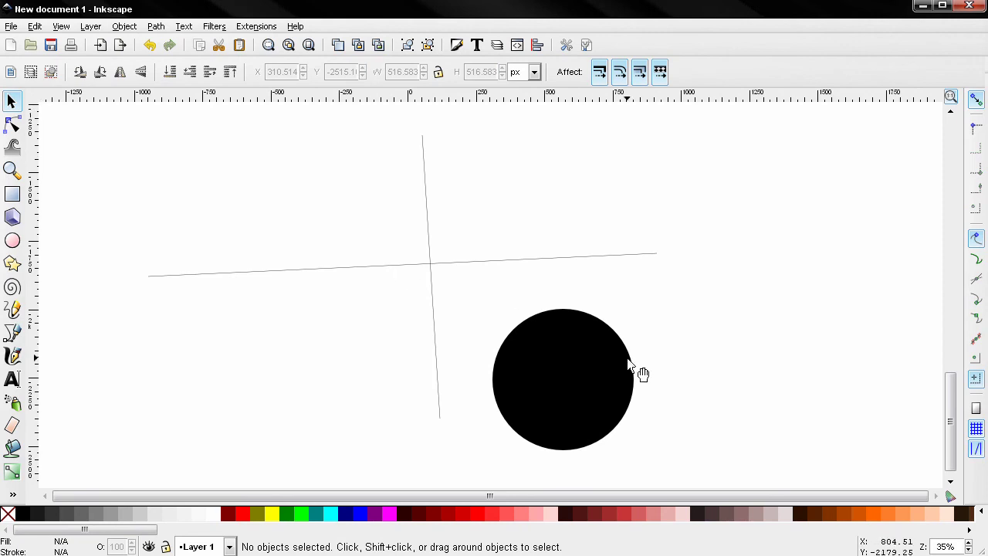
pyautogui.click(584, 369)
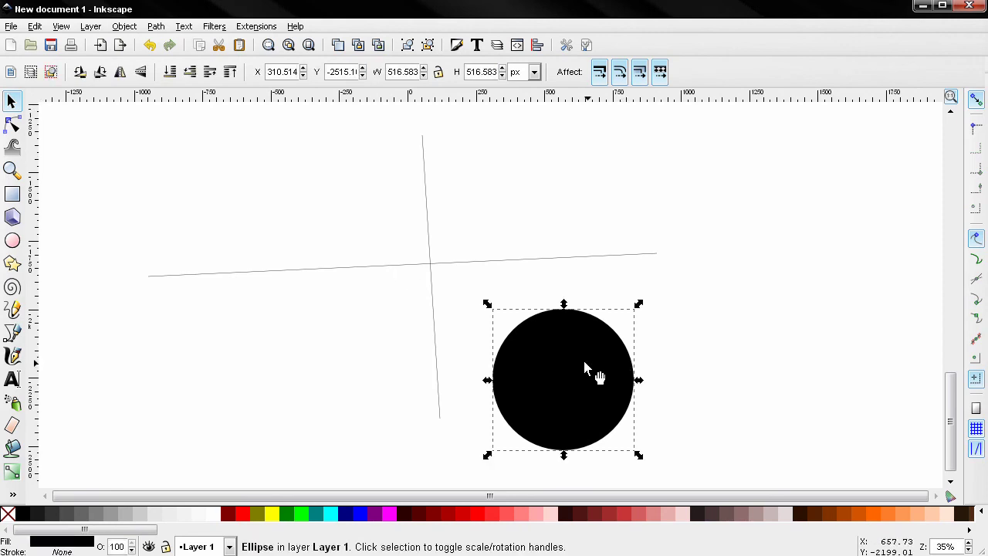
pyautogui.click(588, 365)
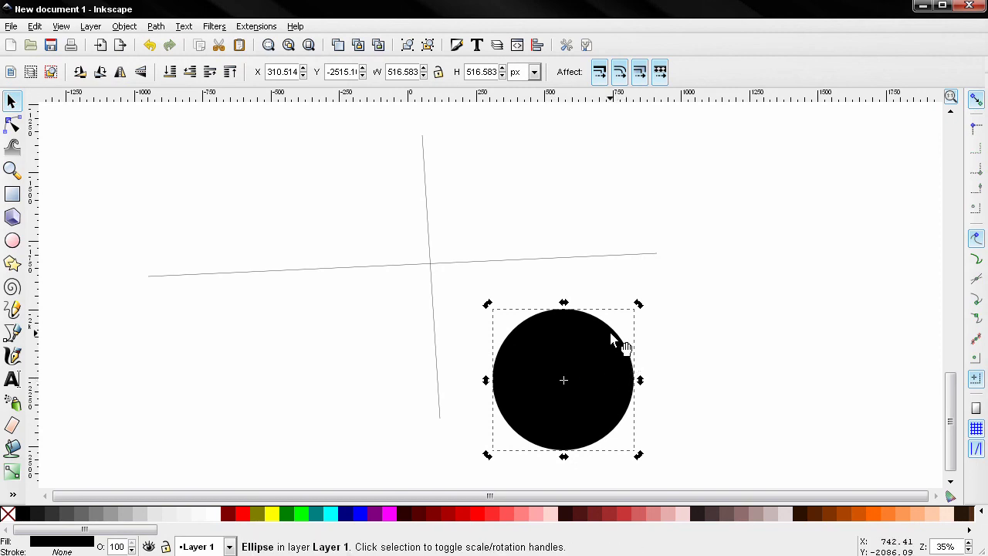
pyautogui.moveTo(640, 307); pyautogui.dragTo(663, 375)
# Draw a rectangle about 661 × 423 px below the nearly horizontal line's left half, and rotate it slightly counterclockwise about its center.
pyautogui.click(12, 193)
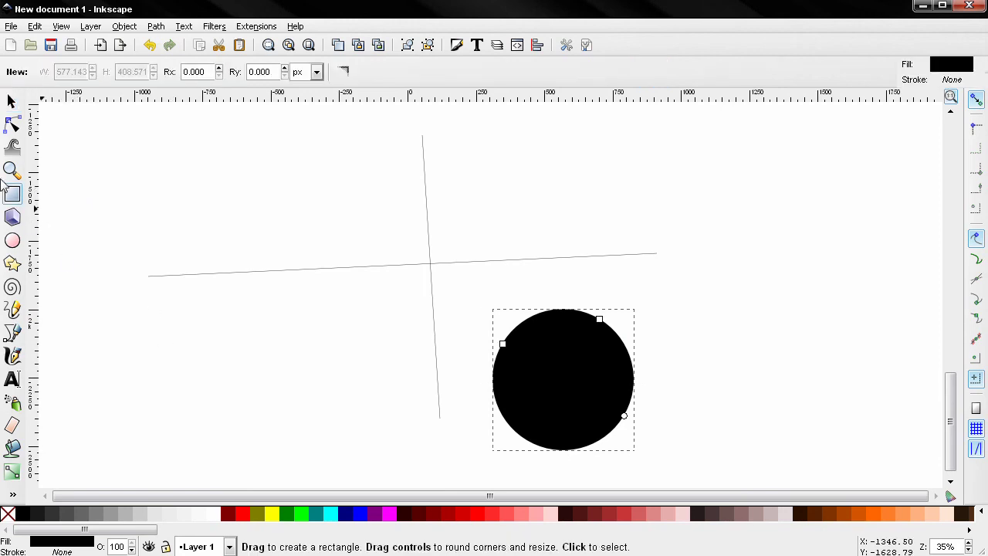
pyautogui.moveTo(142, 324); pyautogui.dragTo(322, 440)
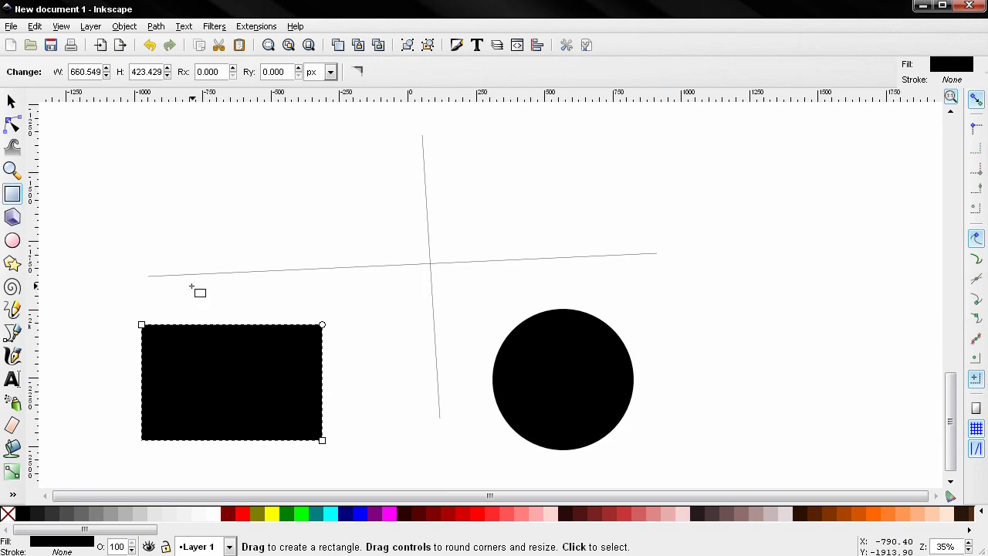
pyautogui.click(11, 102)
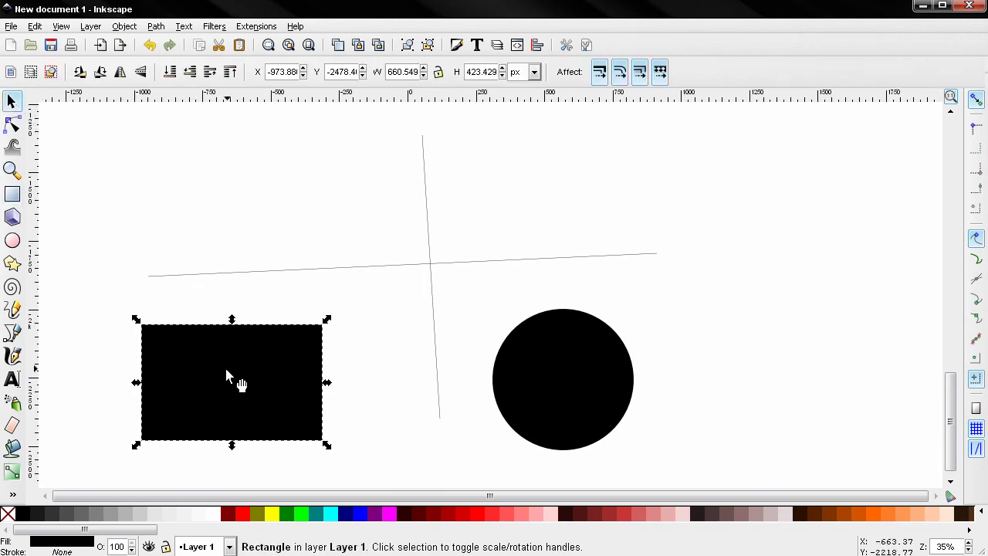
pyautogui.click(268, 406)
pyautogui.moveTo(327, 319)
pyautogui.mouseDown()
pyautogui.moveTo(338, 439)
pyautogui.moveTo(331, 355)
pyautogui.moveTo(309, 301)
pyautogui.moveTo(335, 363)
pyautogui.moveTo(335, 347)
pyautogui.moveTo(308, 295)
pyautogui.moveTo(313, 314)
pyautogui.mouseUp()
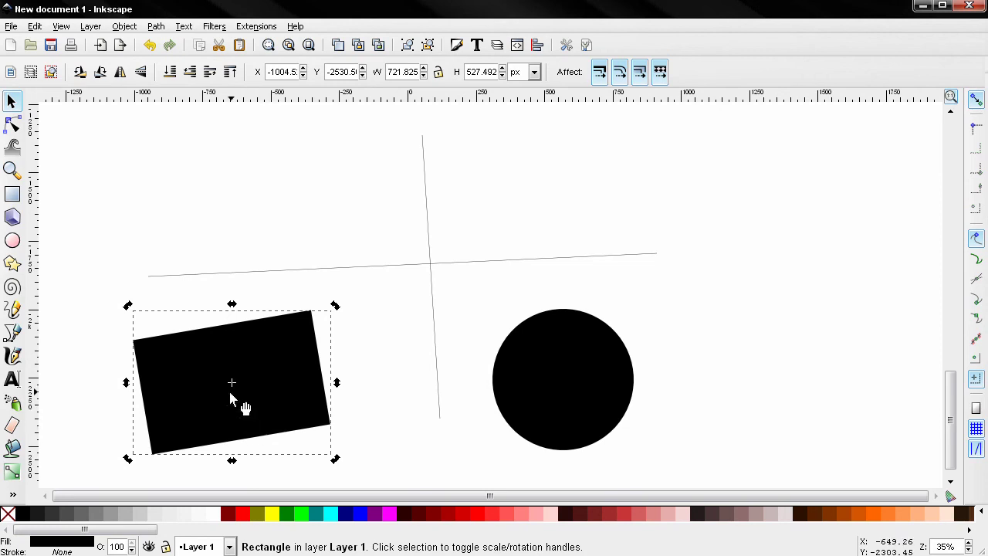
# Move the rectangle's rotation center close to its lower-left corner, and rotate the rectangle further counterclockwise.
pyautogui.moveTo(232, 384); pyautogui.dragTo(164, 444)
pyautogui.moveTo(333, 312); pyautogui.dragTo(239, 320)
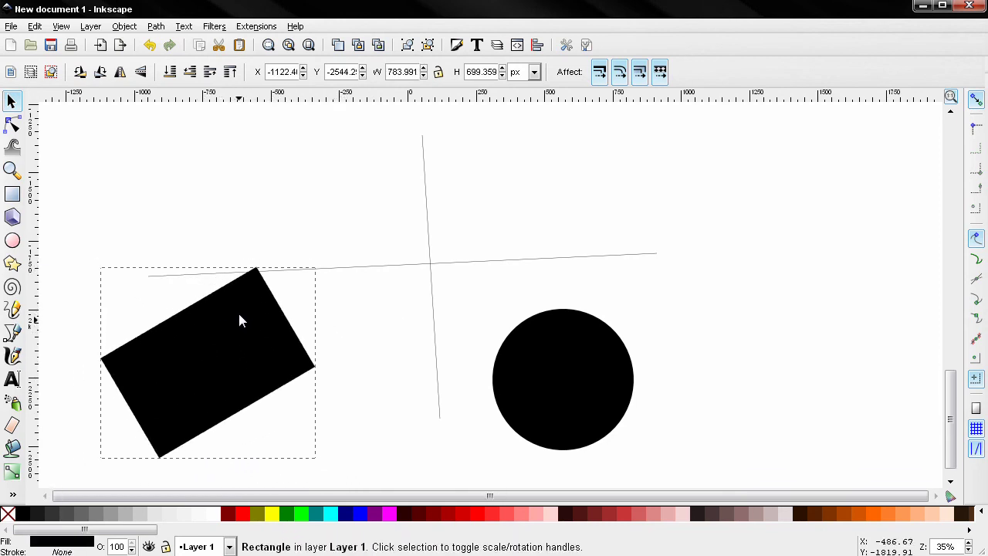
# Try a trial line near the rectangle and circle with object-center snapping enabled alongside rotation-center snapping, and cancel the line.
pyautogui.click(12, 332)
pyautogui.click(419, 443)
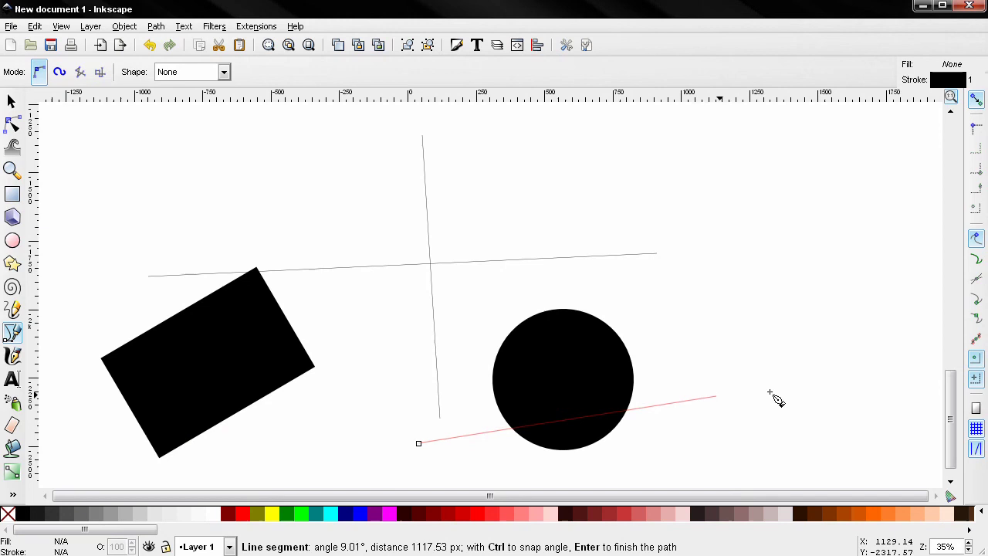
pyautogui.click(979, 360)
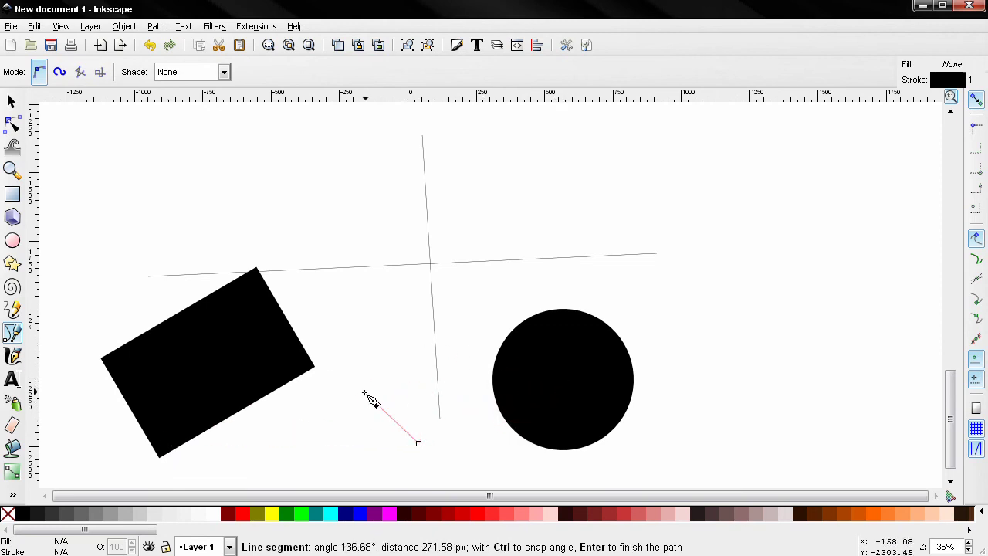
pyautogui.press('Escape')
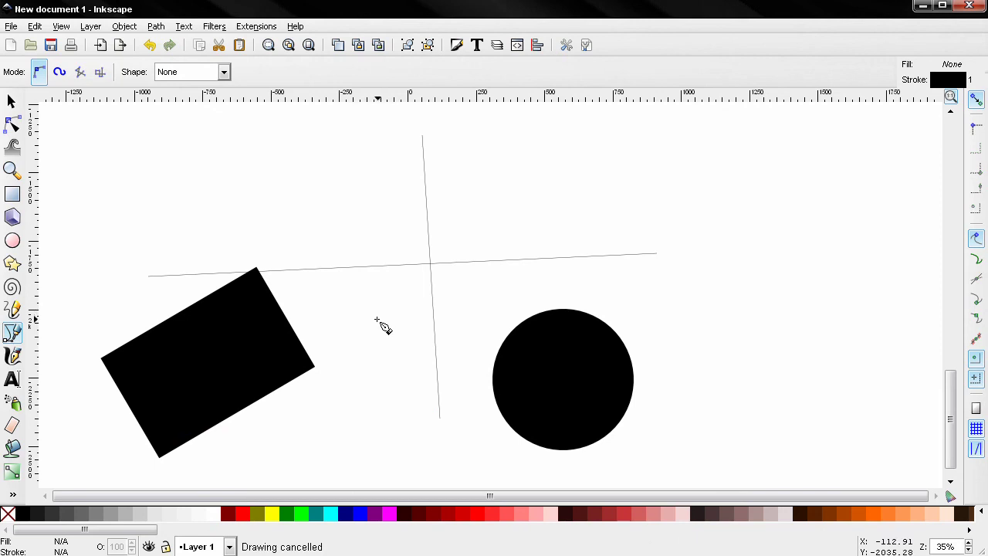